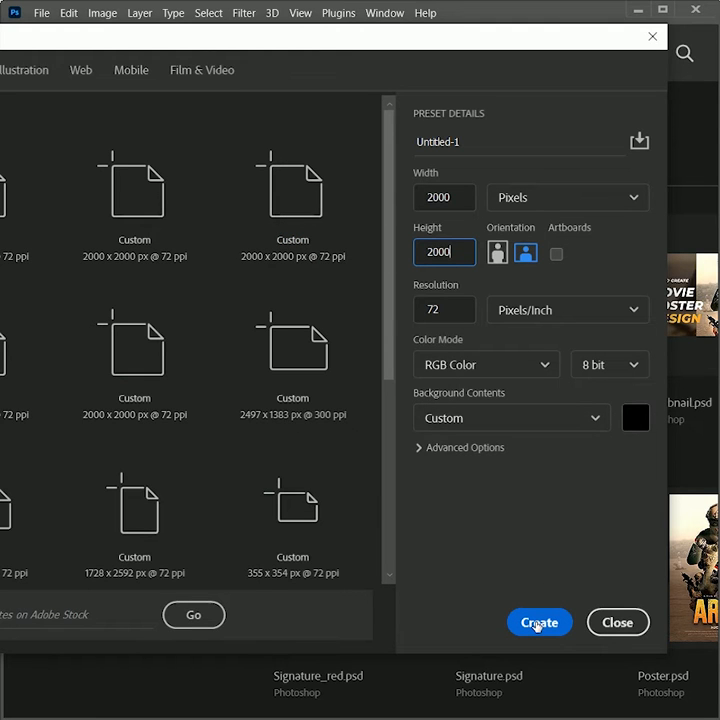
- Create the 2000 x 2000 px document with a black background and add a gradient fill layer above it
{"action": "left_click", "coordinate": [538, 623]}
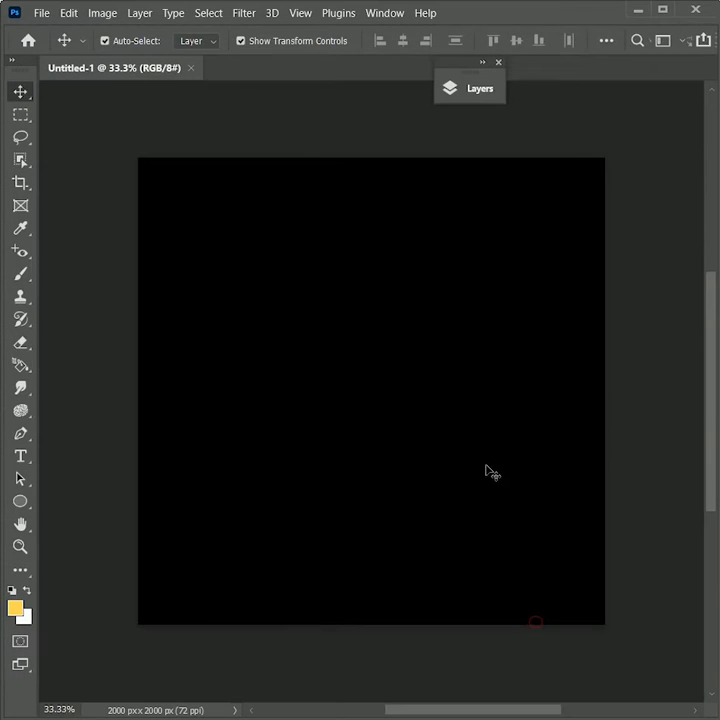
{"action": "left_click", "coordinate": [476, 103]}
{"action": "left_click", "coordinate": [613, 357]}
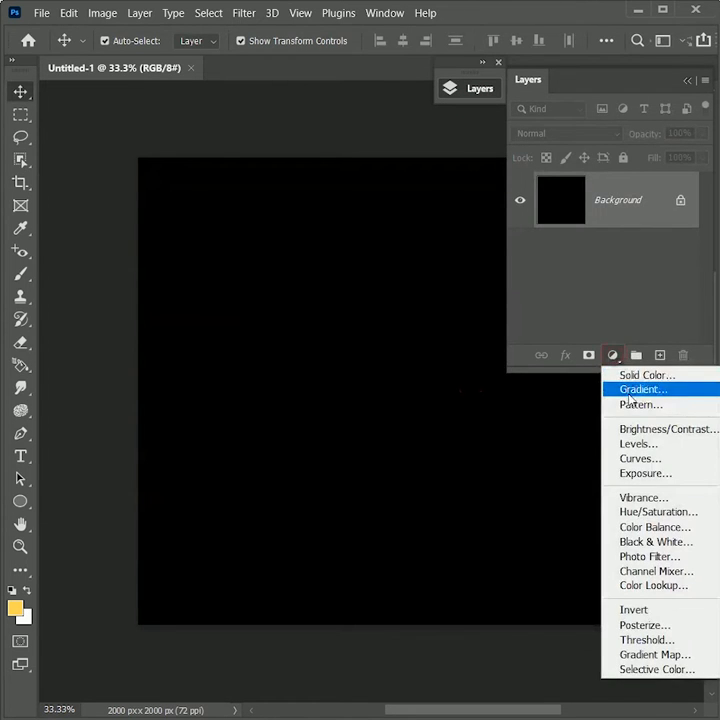
{"action": "left_click", "coordinate": [632, 390]}
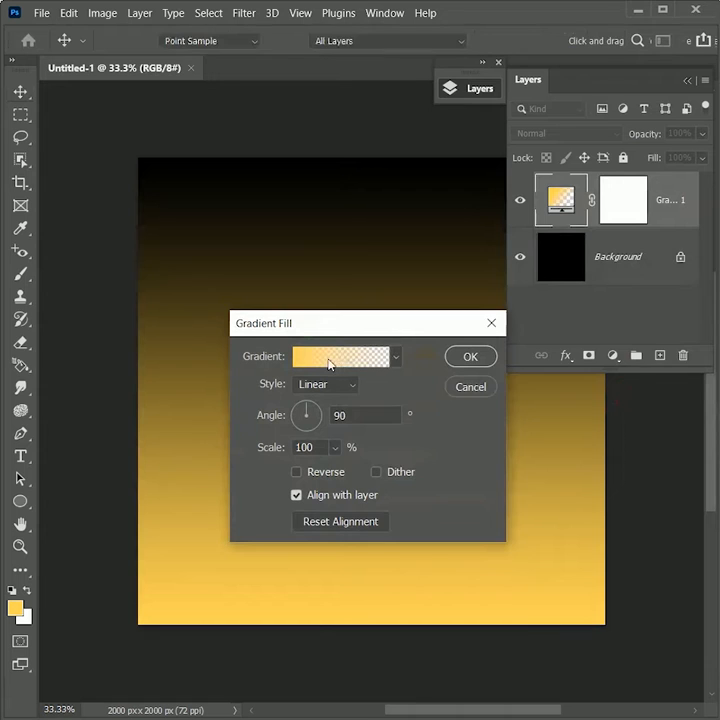
- Choose the gold-to-brown gradient from the Basics presets and use d3a24b as its starting stop colour
{"action": "left_click", "coordinate": [330, 362]}
{"action": "left_click", "coordinate": [364, 286]}
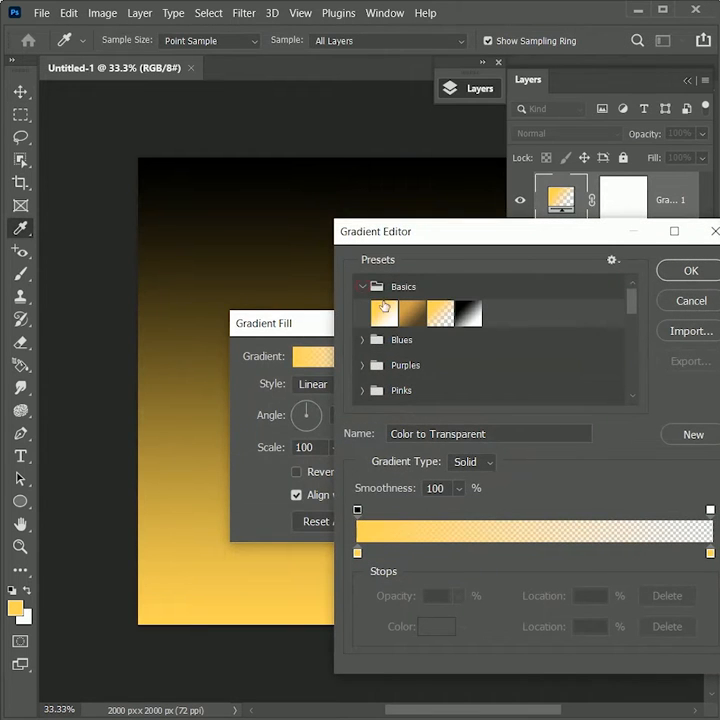
{"action": "left_click", "coordinate": [414, 318]}
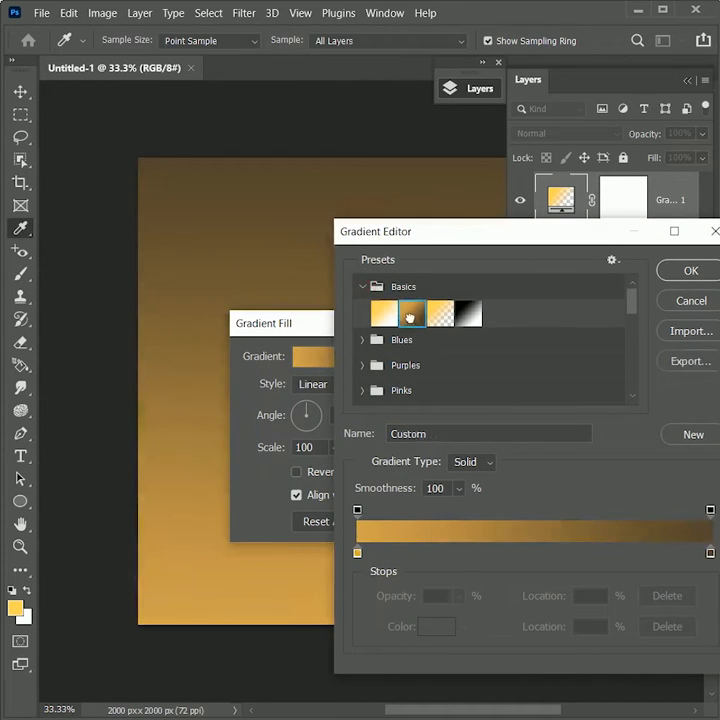
{"action": "left_click", "coordinate": [357, 552]}
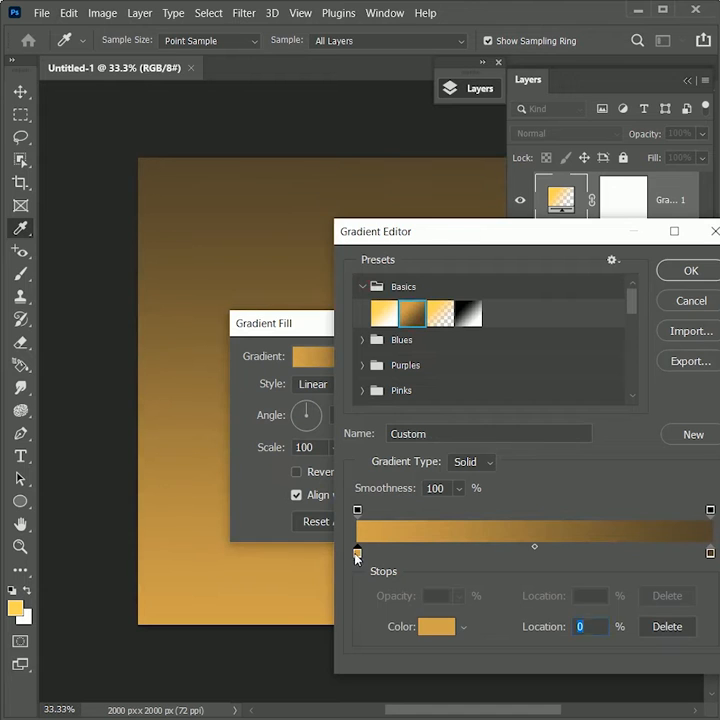
{"action": "left_click", "coordinate": [428, 628]}
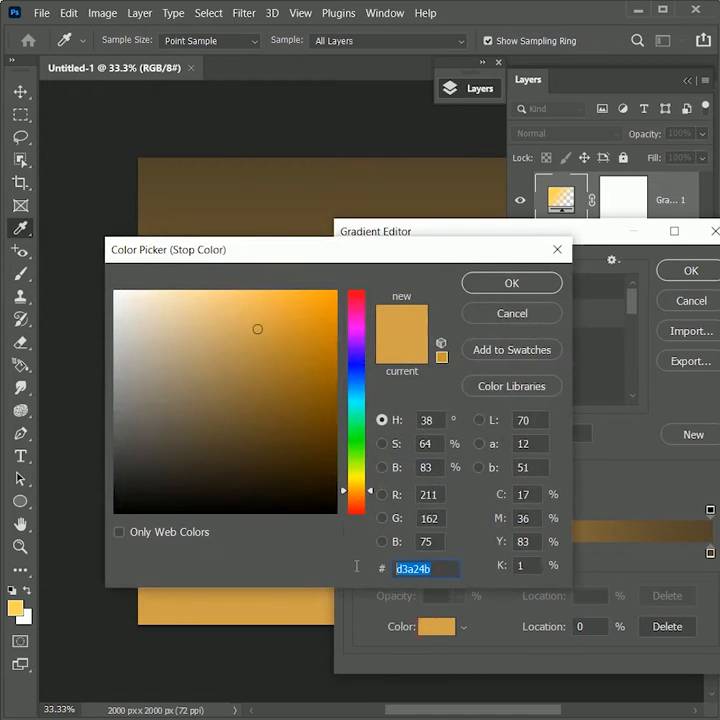
{"action": "left_click", "coordinate": [516, 289]}
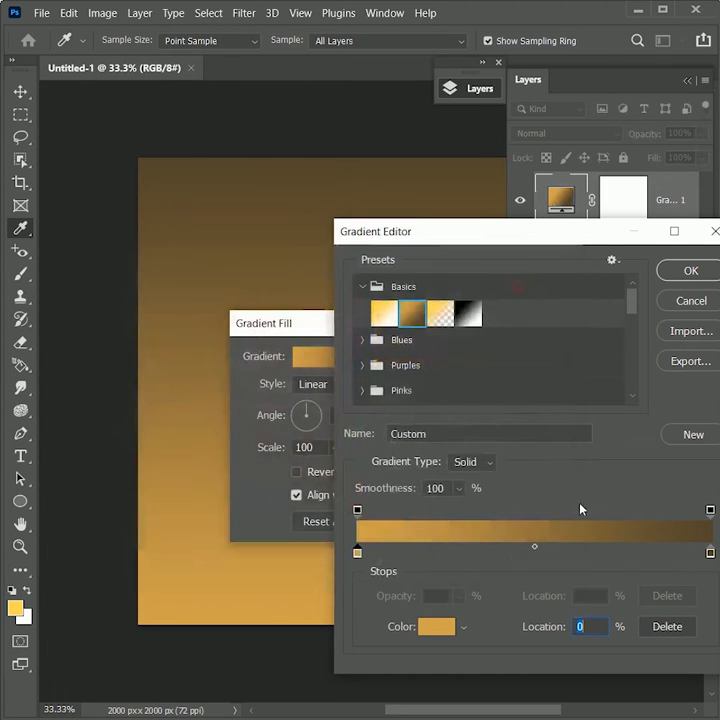
- Use 54452c as the gradient's ending stop colour and accept the edited gradient
{"action": "left_click", "coordinate": [710, 553]}
{"action": "left_click", "coordinate": [437, 626]}
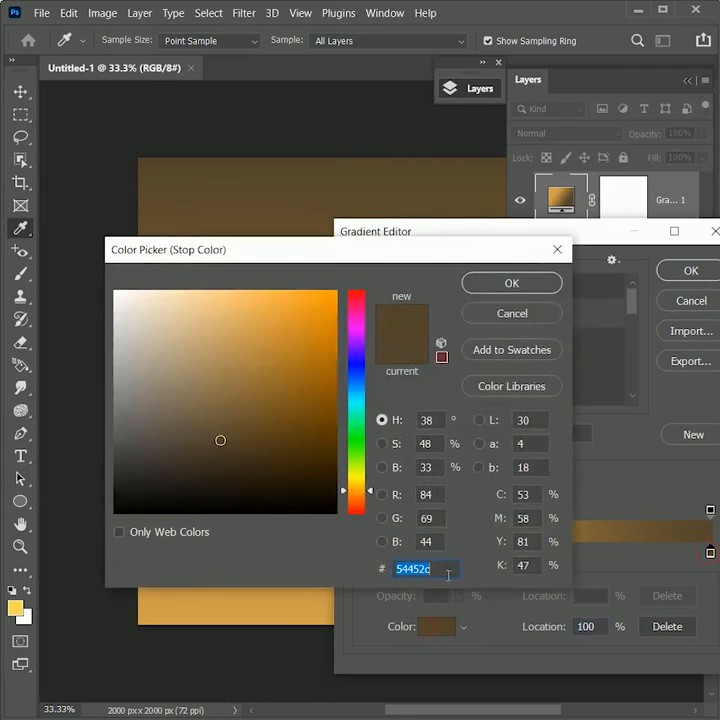
{"action": "left_click", "coordinate": [512, 284]}
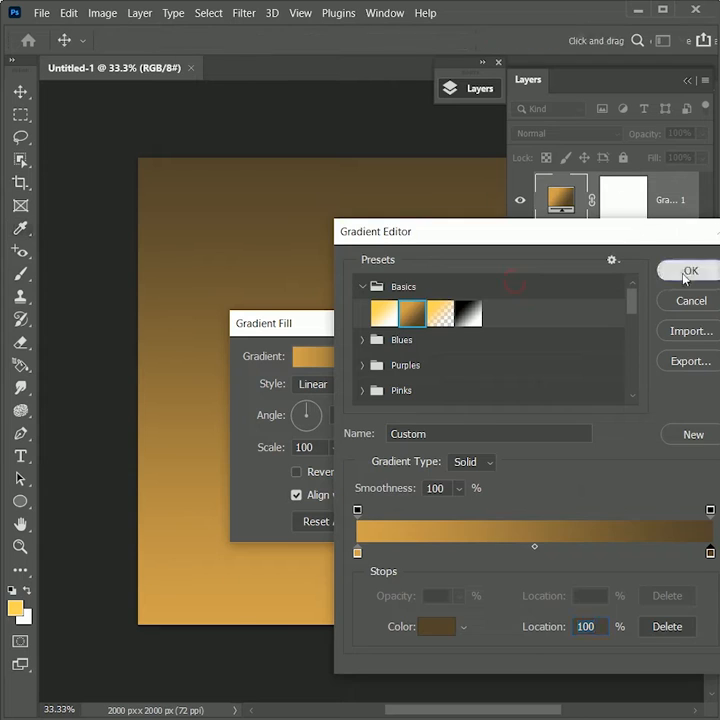
{"action": "left_click", "coordinate": [688, 272]}
- Set the gradient fill to Diamond style with an angle of 300° and a scale of 300%
{"action": "left_click", "coordinate": [344, 389]}
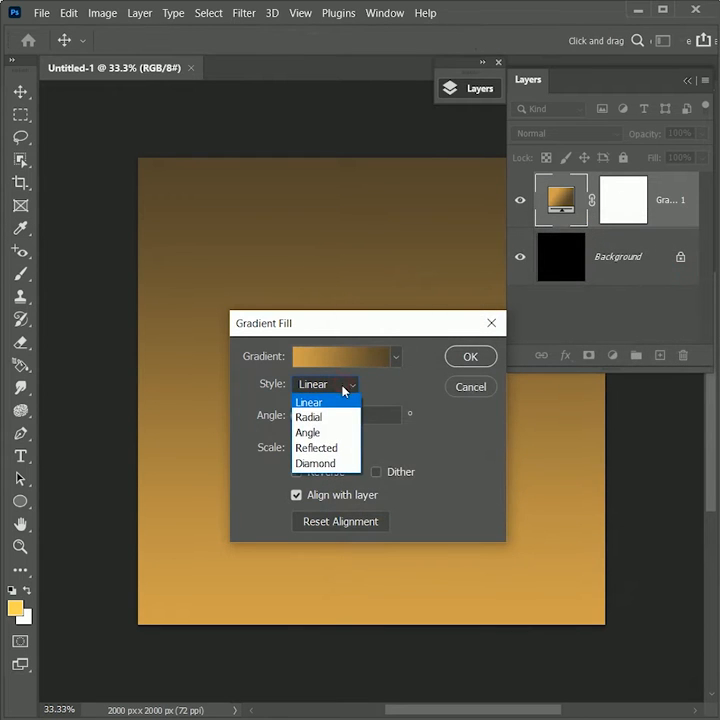
{"action": "left_click", "coordinate": [329, 465]}
{"action": "double_click", "coordinate": [368, 413]}
{"action": "type", "text": "300"}
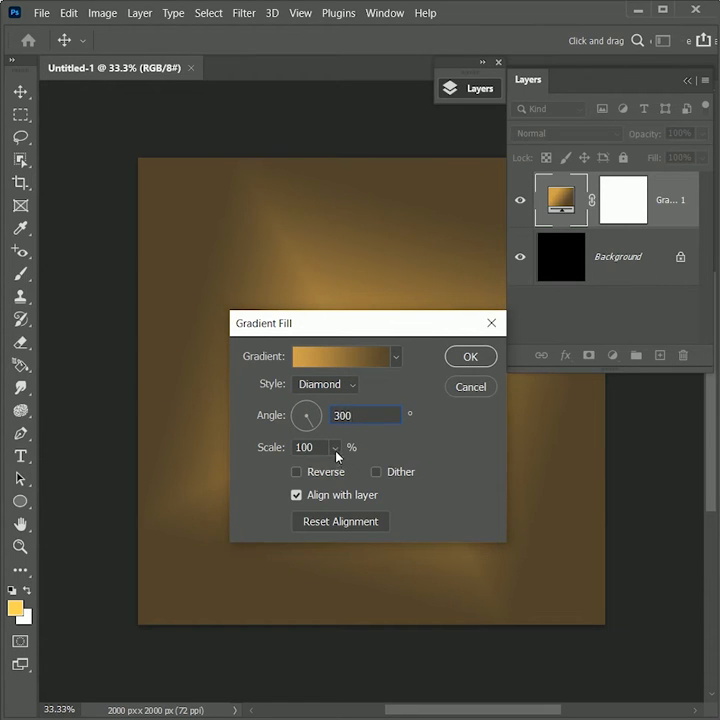
{"action": "left_click", "coordinate": [336, 450]}
{"action": "mouse_move", "coordinate": [344, 478]}
{"action": "left_mouse_down"}
{"action": "mouse_move", "coordinate": [352, 471]}
{"action": "mouse_move", "coordinate": [342, 470]}
{"action": "left_mouse_up"}
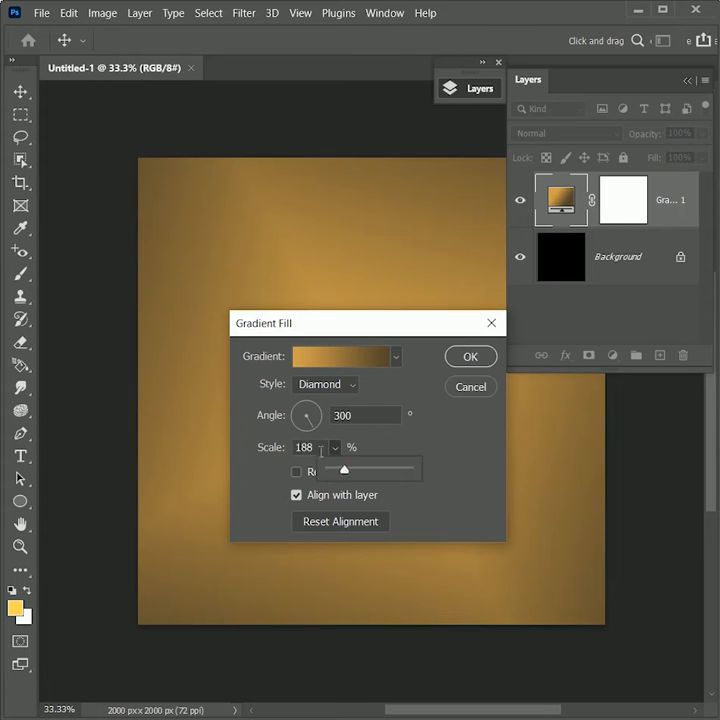
{"action": "left_click", "coordinate": [287, 453]}
{"action": "type", "text": "300"}
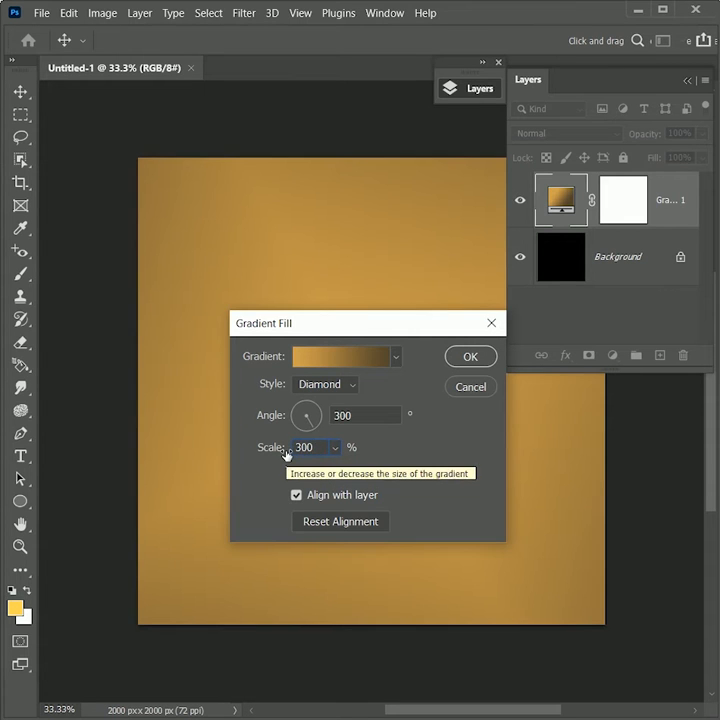
- Shift the gradient so its bright centre lies at the canvas's left edge, and accept the gradient fill
{"action": "left_click_drag", "start_coordinate": [415, 286], "coordinate": [129, 277]}
{"action": "left_click_drag", "start_coordinate": [380, 326], "coordinate": [542, 321]}
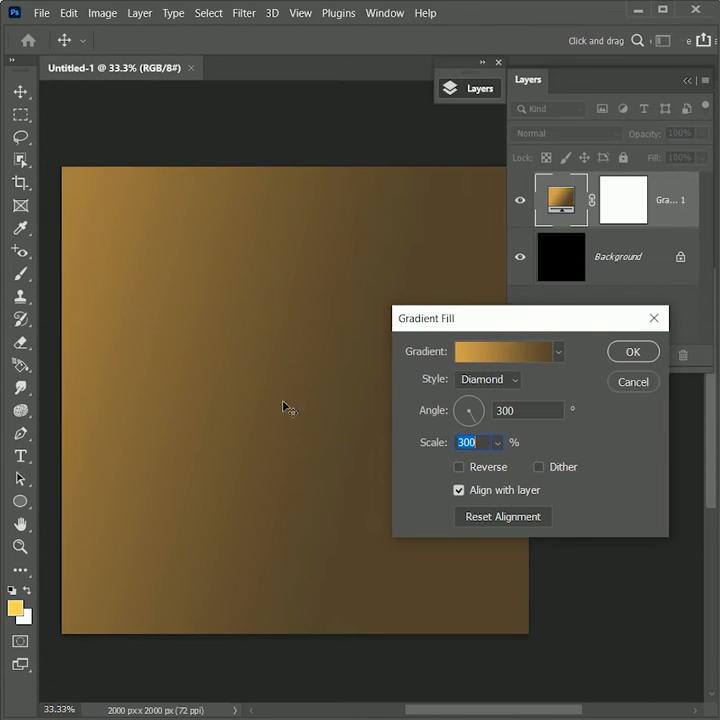
{"action": "left_click", "coordinate": [632, 351]}
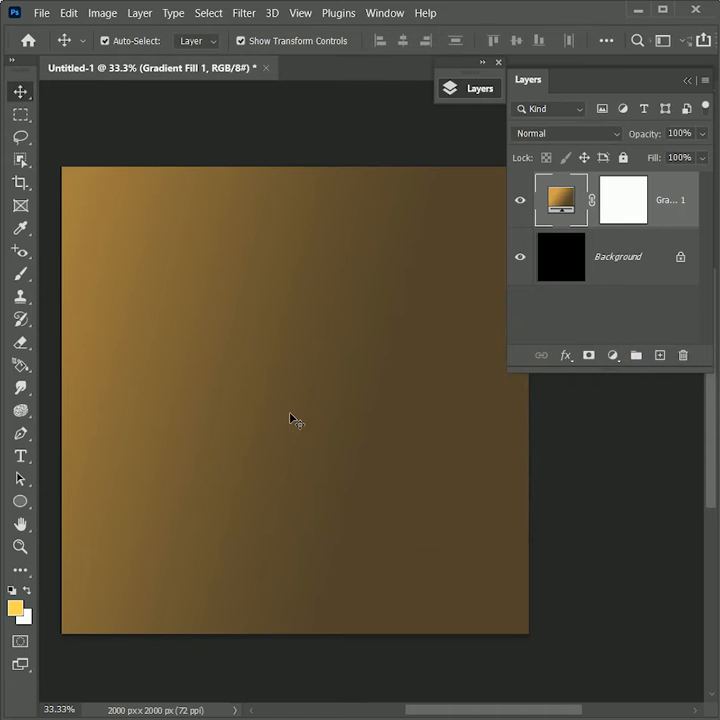
{"action": "left_click", "coordinate": [474, 96]}
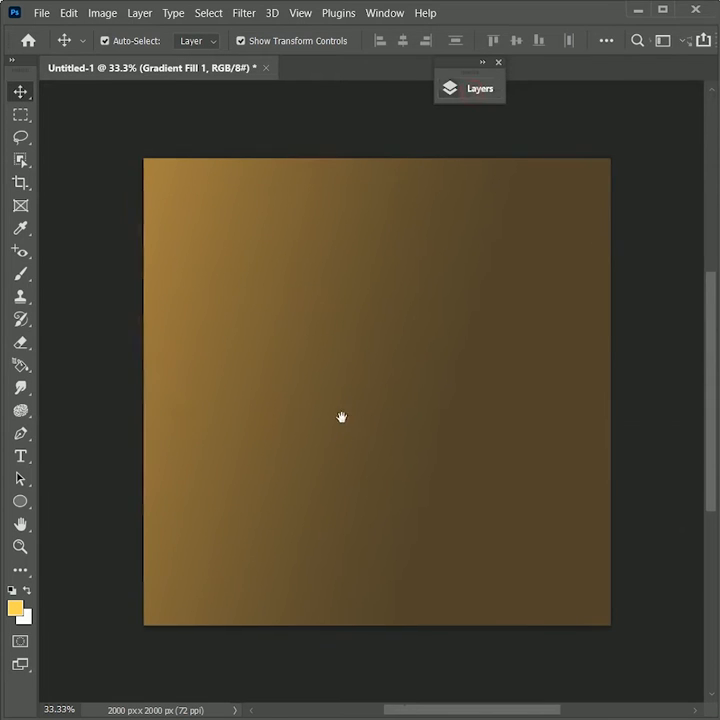
- Set the foreground colour to the bright yellow ffd041 for the text
{"action": "scroll", "coordinate": [341, 417], "scroll_direction": "up", "scroll_amount": 2}
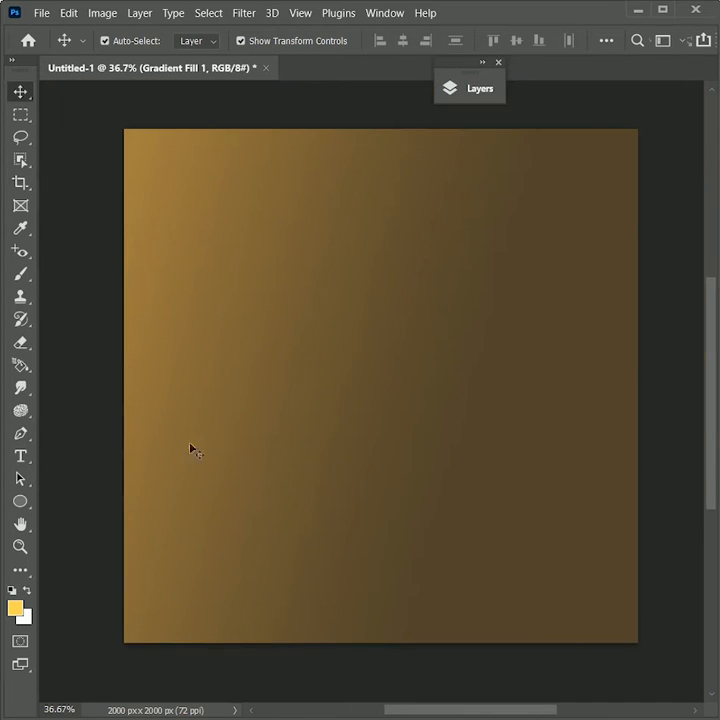
{"action": "left_click", "coordinate": [21, 456]}
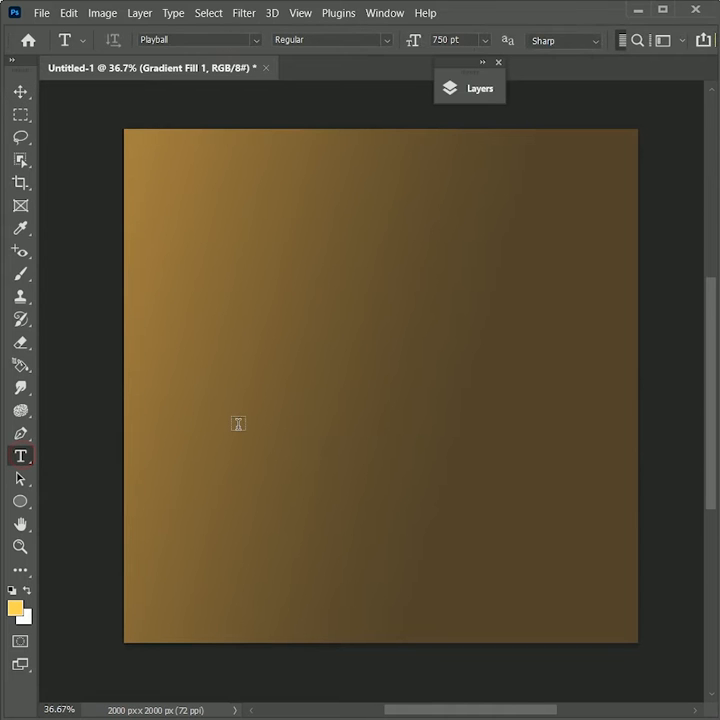
{"action": "left_click", "coordinate": [15, 607]}
{"action": "mouse_move", "coordinate": [278, 300]}
{"action": "left_mouse_down"}
{"action": "mouse_move", "coordinate": [270, 273]}
{"action": "mouse_move", "coordinate": [281, 271]}
{"action": "left_mouse_up"}
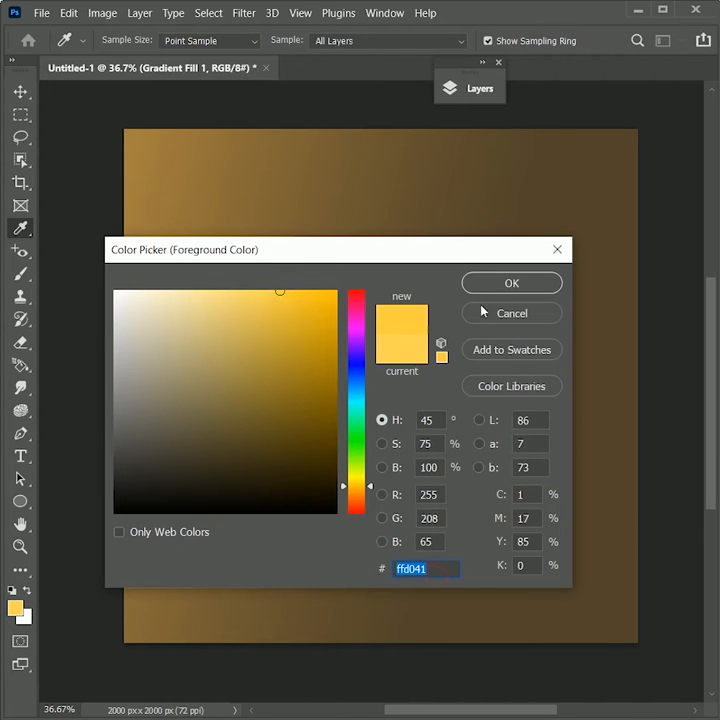
{"action": "left_click", "coordinate": [509, 285]}
- Add the text "gold" in Playball Regular at 750 pt and move it to the middle of the canvas
{"action": "key", "text": "t"}
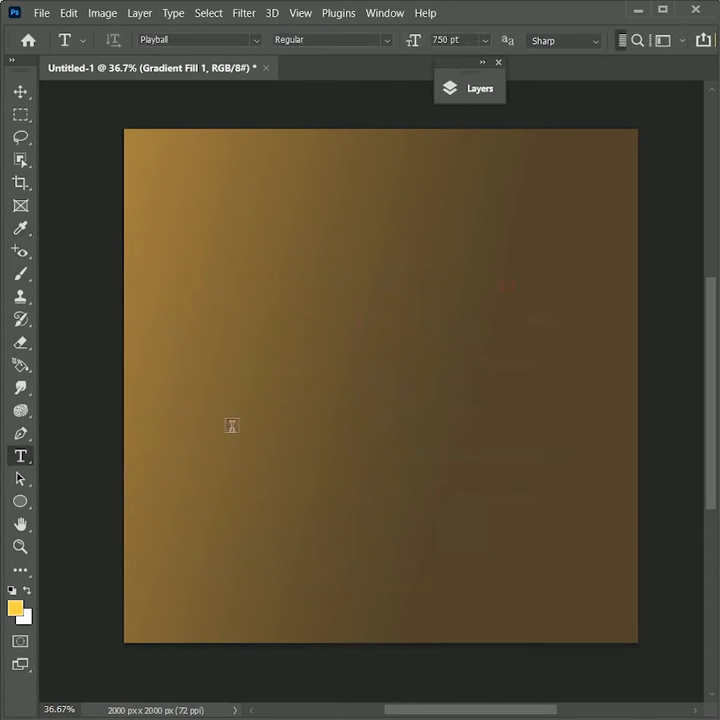
{"action": "left_click", "coordinate": [206, 39]}
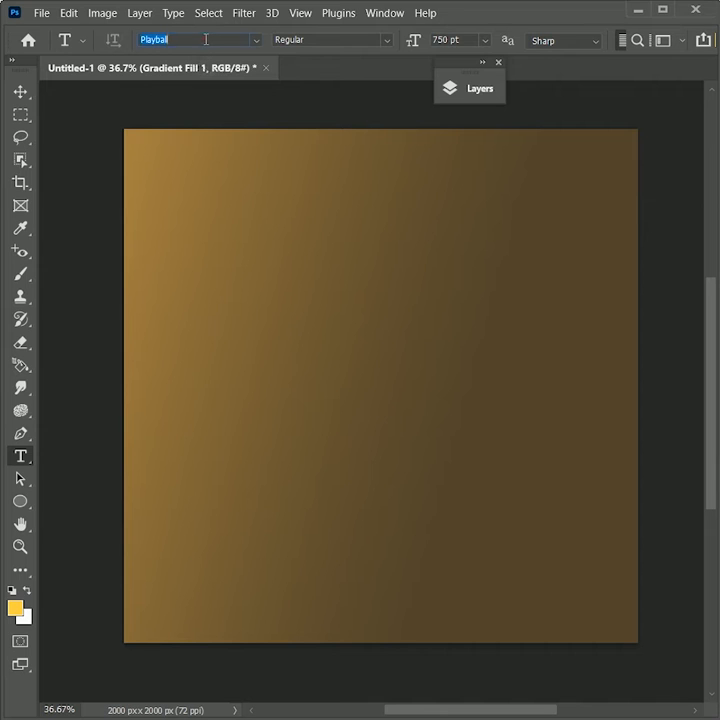
{"action": "left_click", "coordinate": [369, 39]}
{"action": "left_click", "coordinate": [466, 39]}
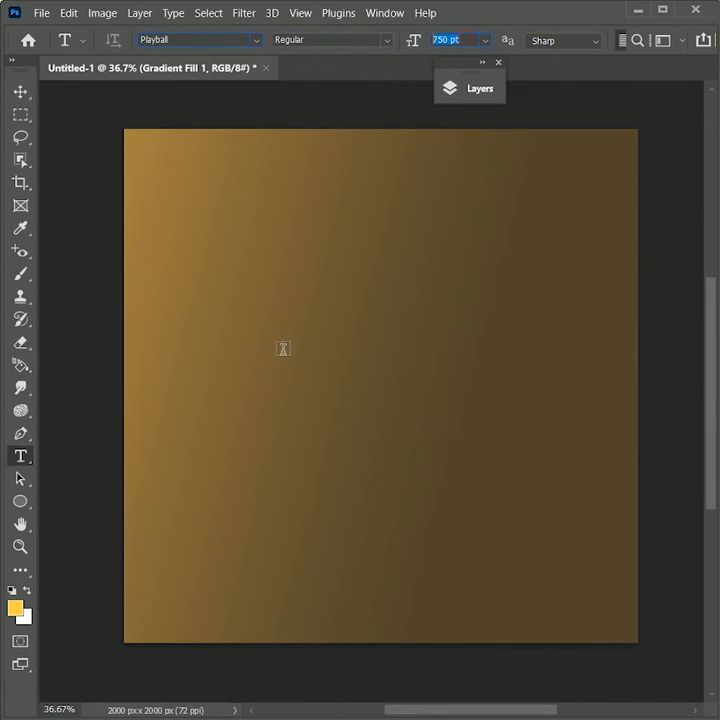
{"action": "left_click", "coordinate": [235, 411]}
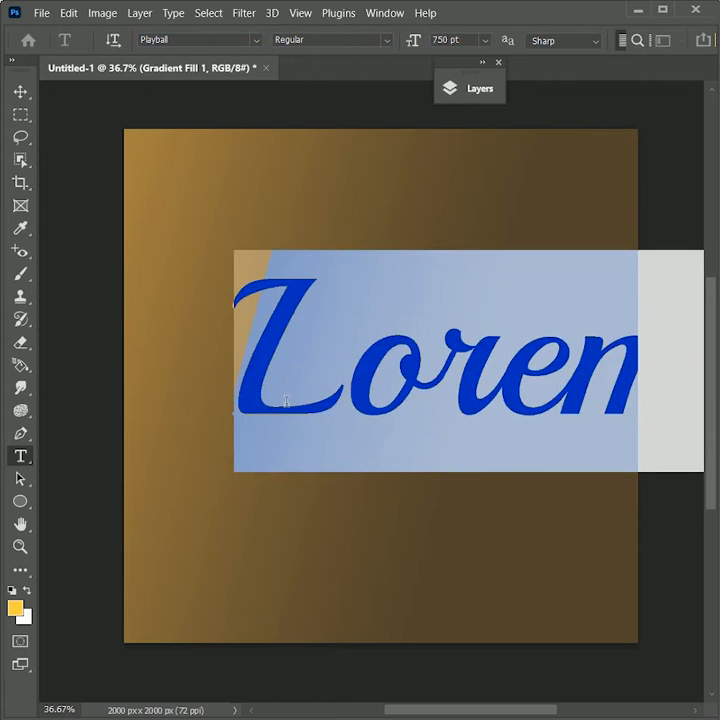
{"action": "type", "text": "gold"}
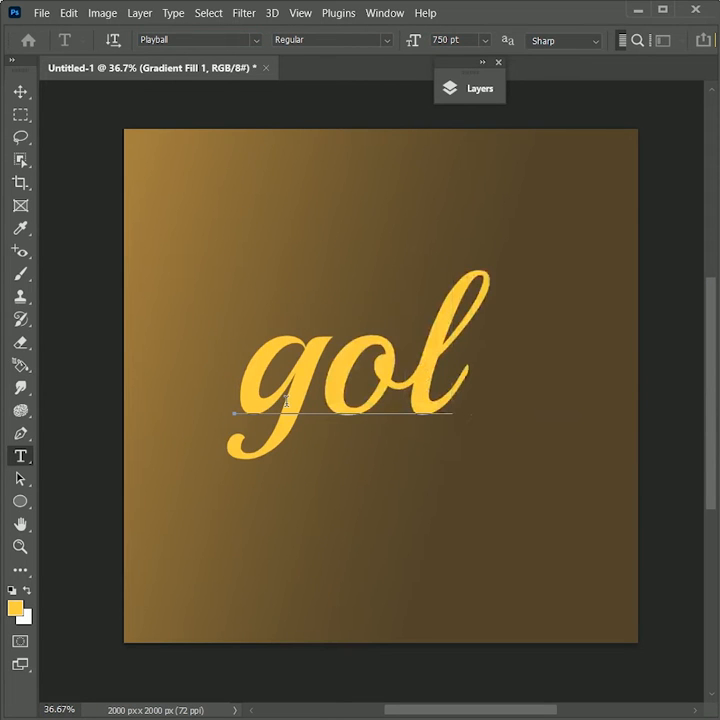
{"action": "left_click", "coordinate": [20, 91]}
{"action": "left_click_drag", "start_coordinate": [428, 386], "coordinate": [407, 386]}
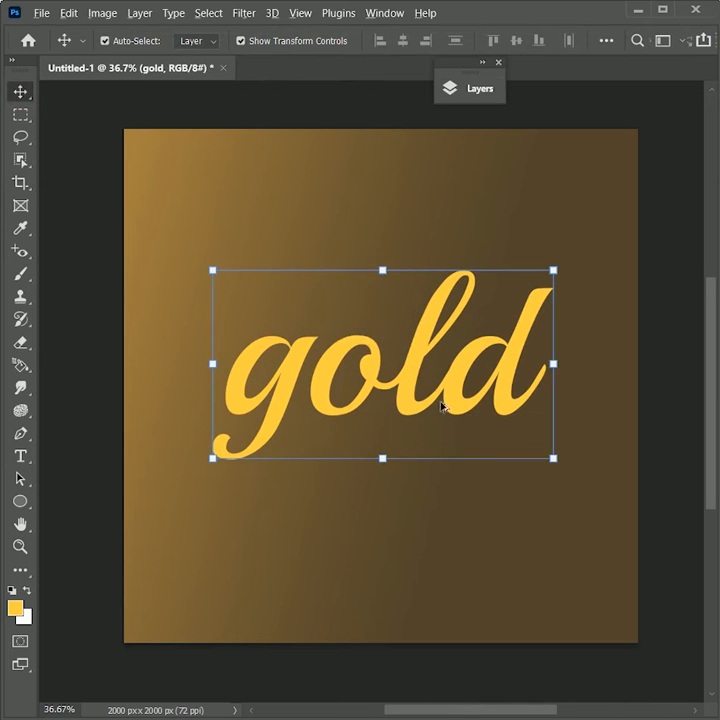
- Open the layer style settings for the "gold" text layer and enable Bevel & Emboss
{"action": "scroll", "coordinate": [445, 407], "scroll_direction": "up", "scroll_amount": 2}
{"action": "left_click", "coordinate": [465, 90]}
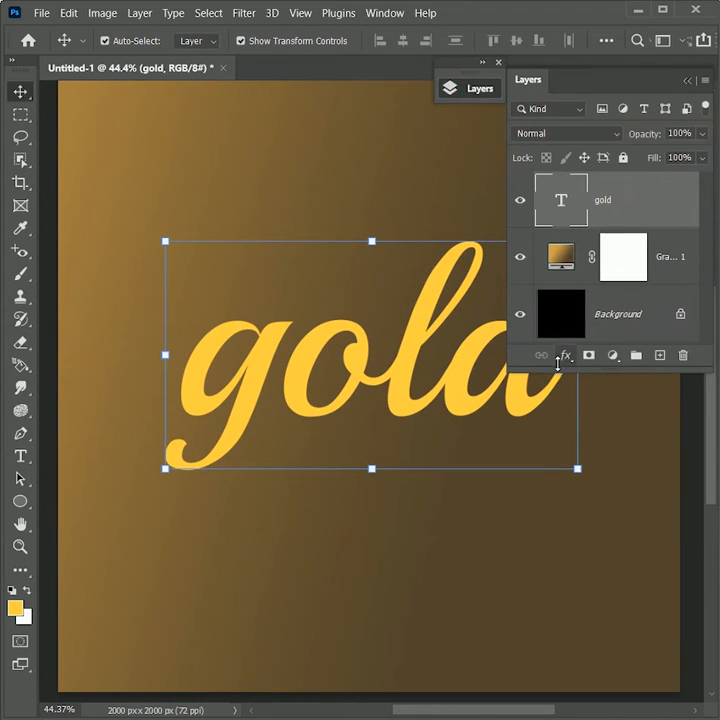
{"action": "left_click", "coordinate": [564, 356]}
{"action": "left_click", "coordinate": [576, 377]}
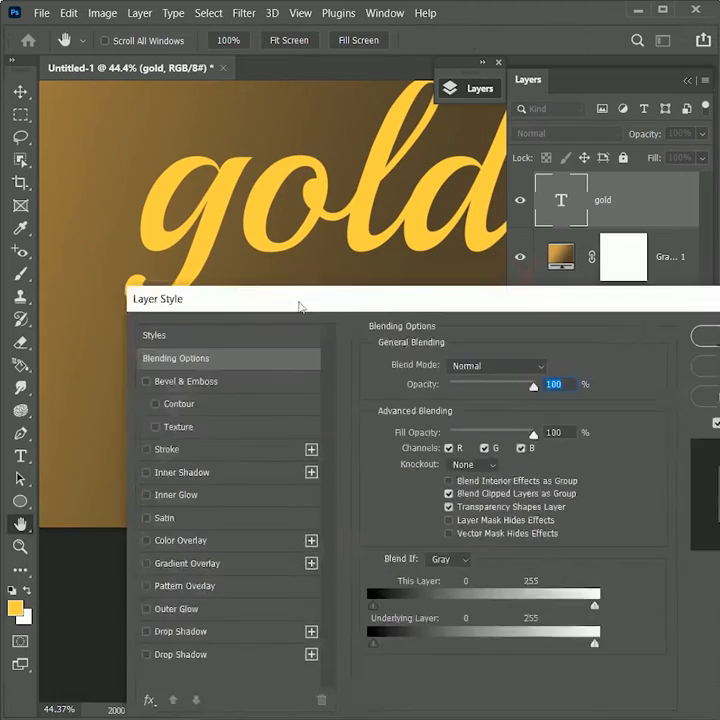
{"action": "left_click", "coordinate": [112, 389]}
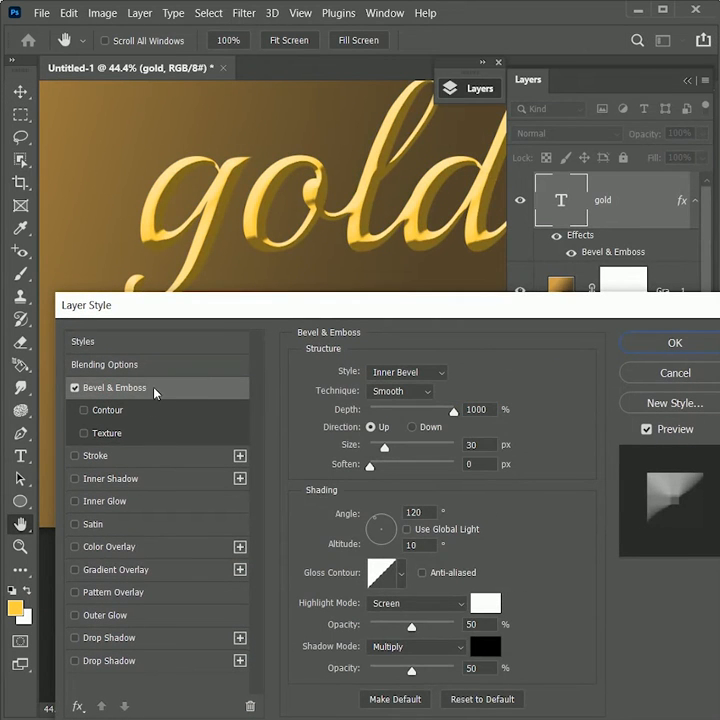
- Set the bevel to Inner Bevel with the Smooth technique, 1000% depth and 35 px size
{"action": "left_click", "coordinate": [405, 372]}
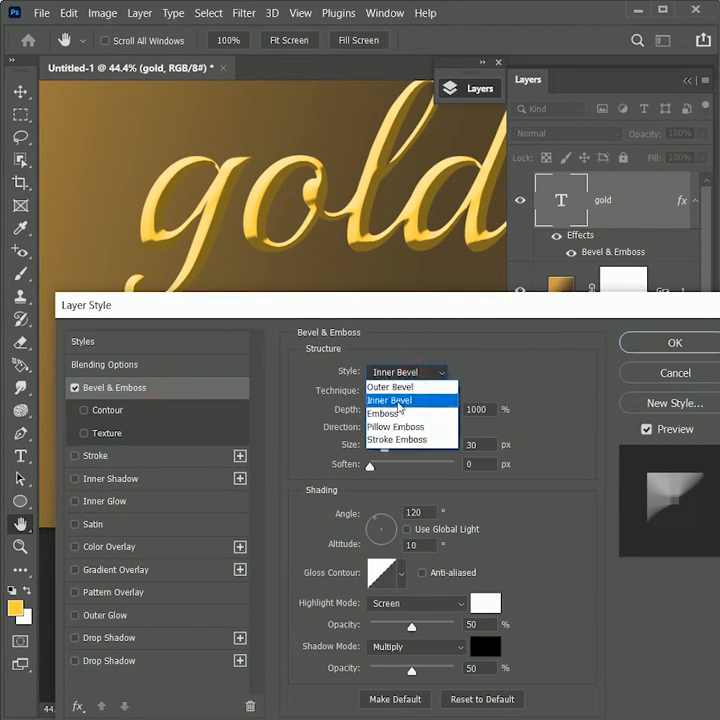
{"action": "left_click", "coordinate": [428, 395]}
{"action": "left_click", "coordinate": [428, 392]}
{"action": "left_click", "coordinate": [401, 408]}
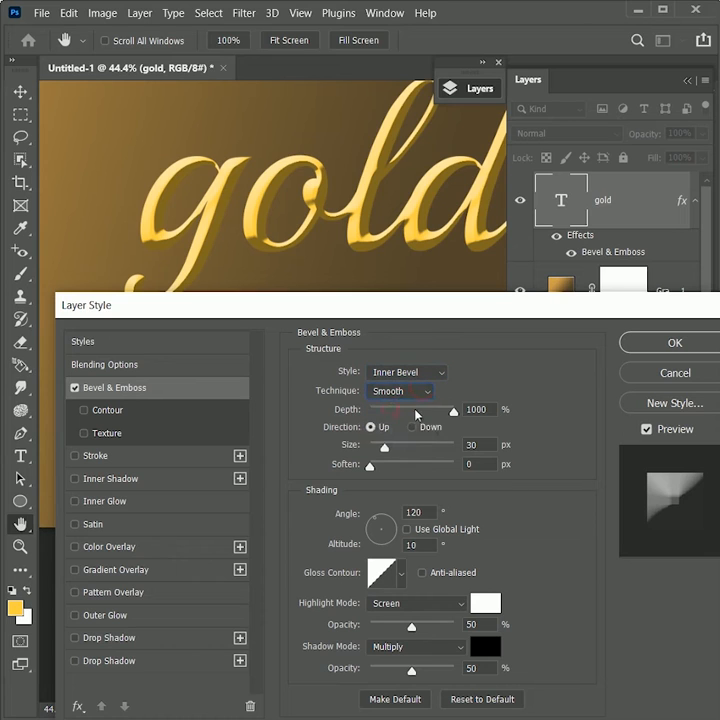
{"action": "left_click_drag", "start_coordinate": [446, 417], "coordinate": [489, 427]}
{"action": "left_click_drag", "start_coordinate": [388, 452], "coordinate": [387, 453]}
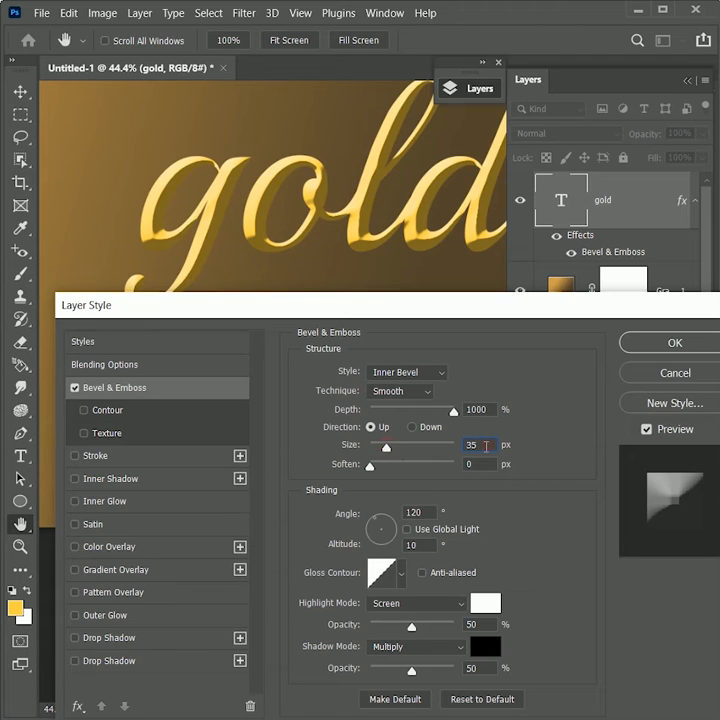
{"action": "left_click_drag", "start_coordinate": [485, 446], "coordinate": [458, 444]}
- Set the bevel's gloss contour to Ring for the "gold" text
{"action": "left_click", "coordinate": [423, 512]}
{"action": "key", "text": "Tab"}
{"action": "left_click", "coordinate": [402, 576]}
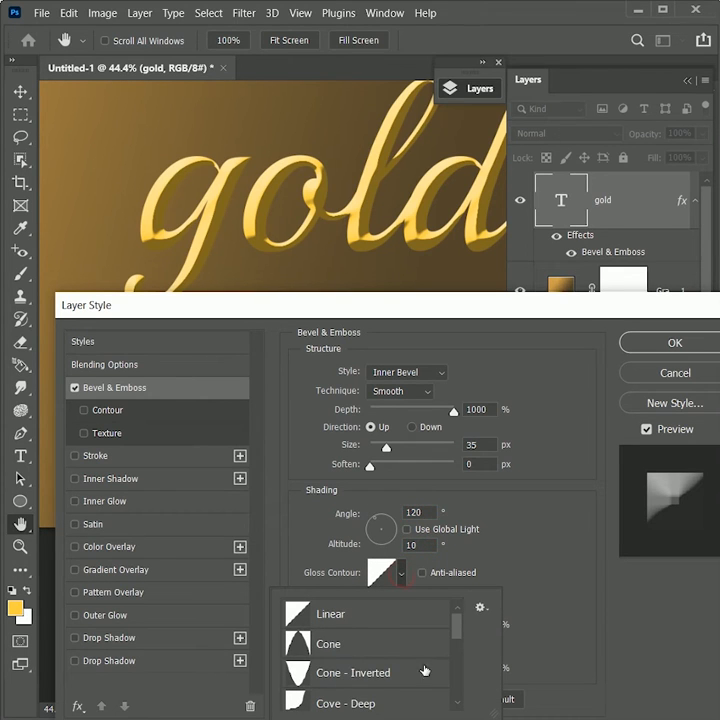
{"action": "left_click", "coordinate": [480, 607]}
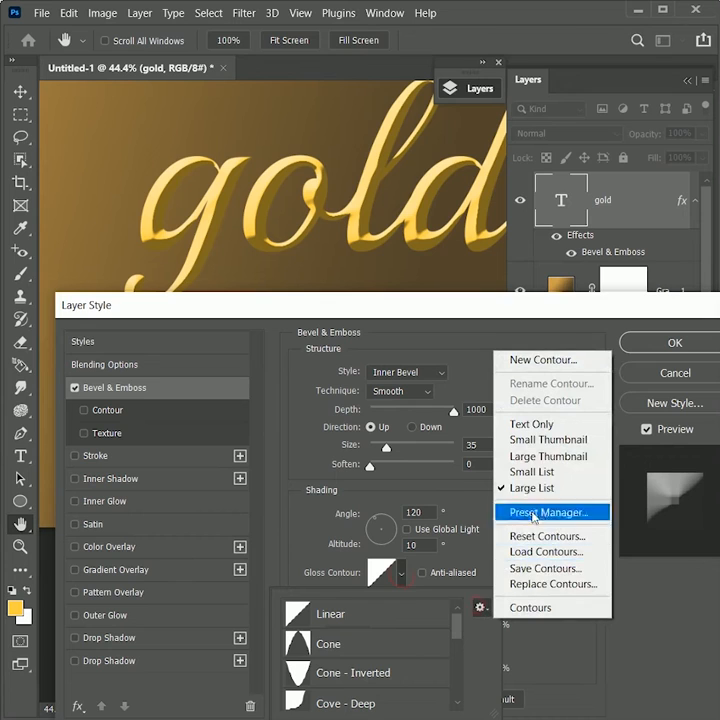
{"action": "left_click", "coordinate": [457, 628]}
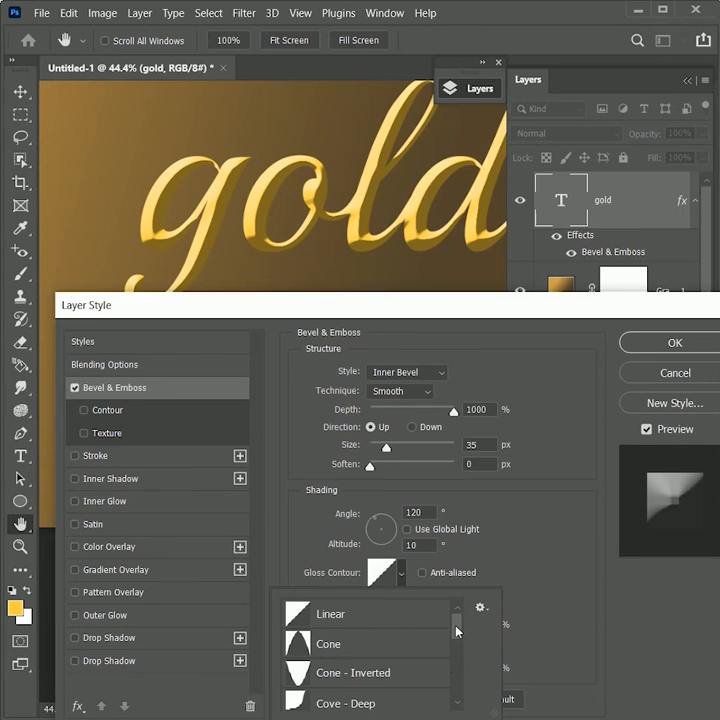
{"action": "scroll", "coordinate": [456, 650], "scroll_direction": "down", "scroll_amount": 6}
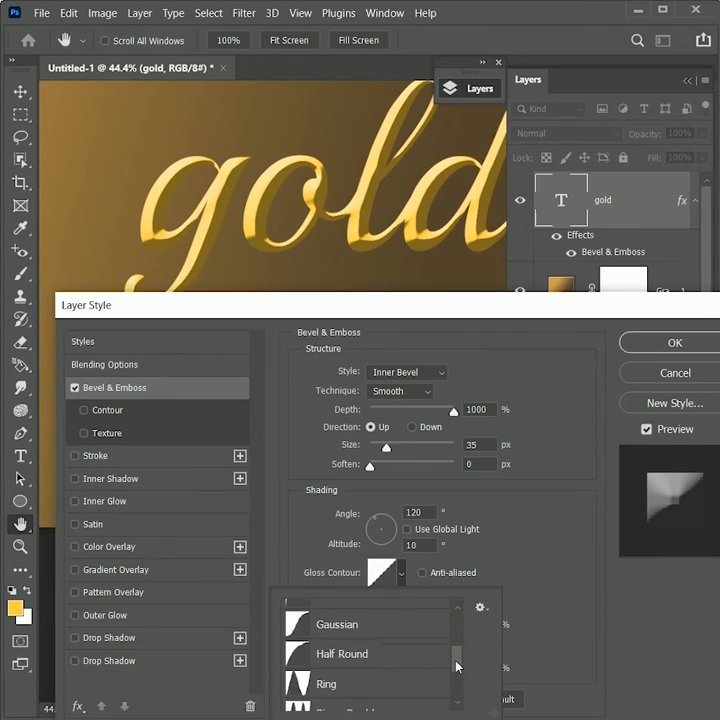
{"action": "left_click", "coordinate": [359, 645]}
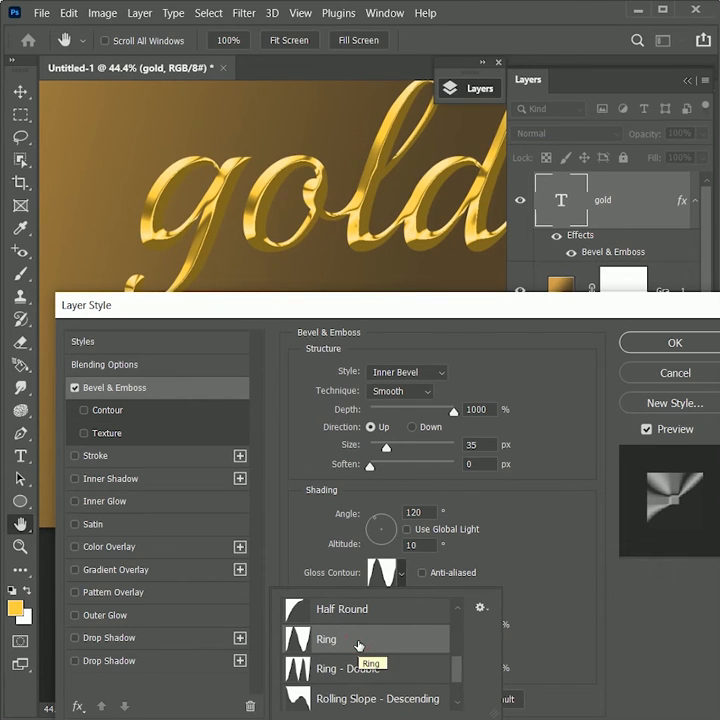
{"action": "left_click", "coordinate": [547, 567]}
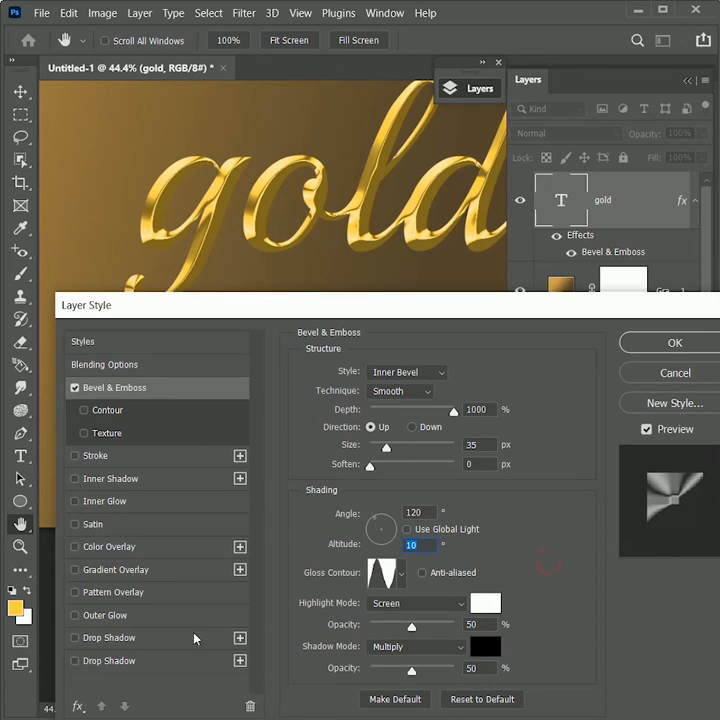
- Add two drop shadows at 129° and 50% opacity, one with 14 px distance and 10 px size, another with 20 px and 30 px; apply the style
{"action": "left_click", "coordinate": [99, 638]}
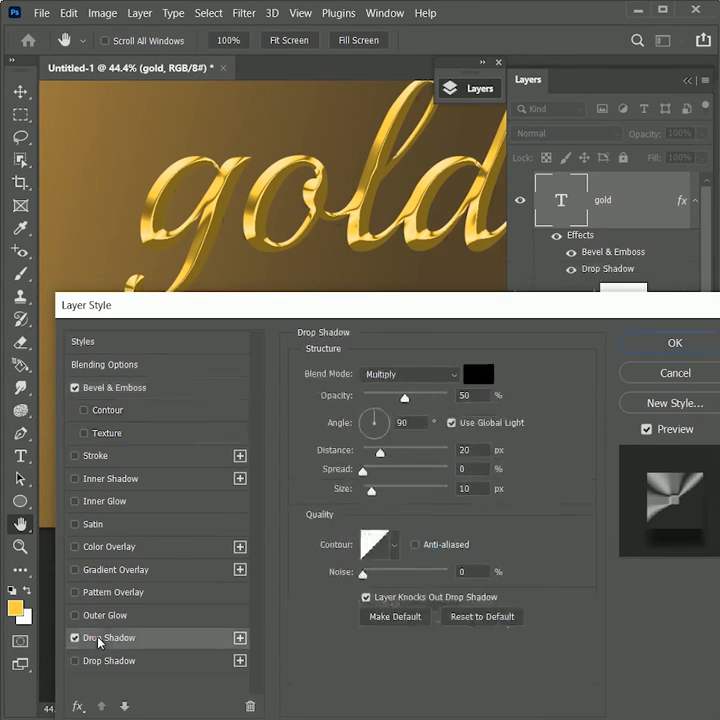
{"action": "mouse_move", "coordinate": [283, 229]}
{"action": "left_mouse_down"}
{"action": "mouse_move", "coordinate": [291, 234]}
{"action": "mouse_move", "coordinate": [288, 228]}
{"action": "left_mouse_up"}
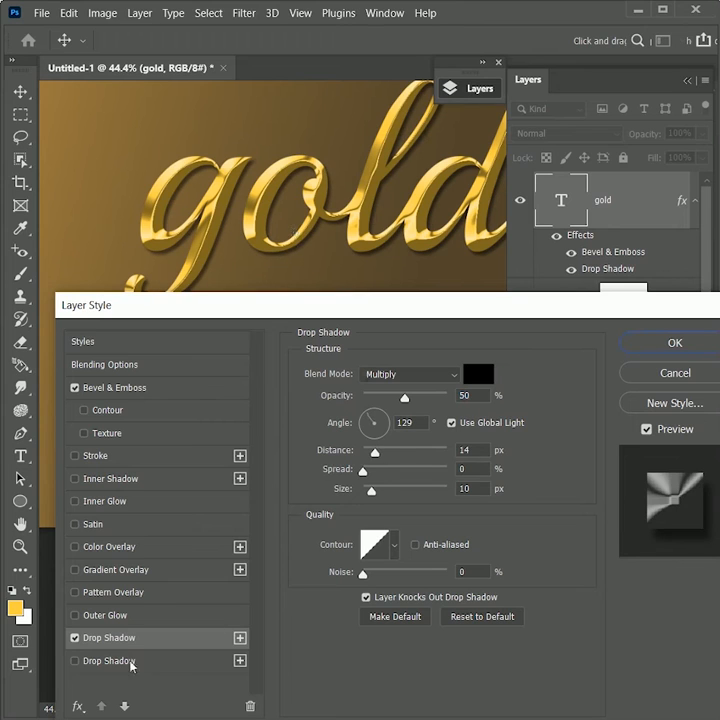
{"action": "left_click", "coordinate": [90, 662]}
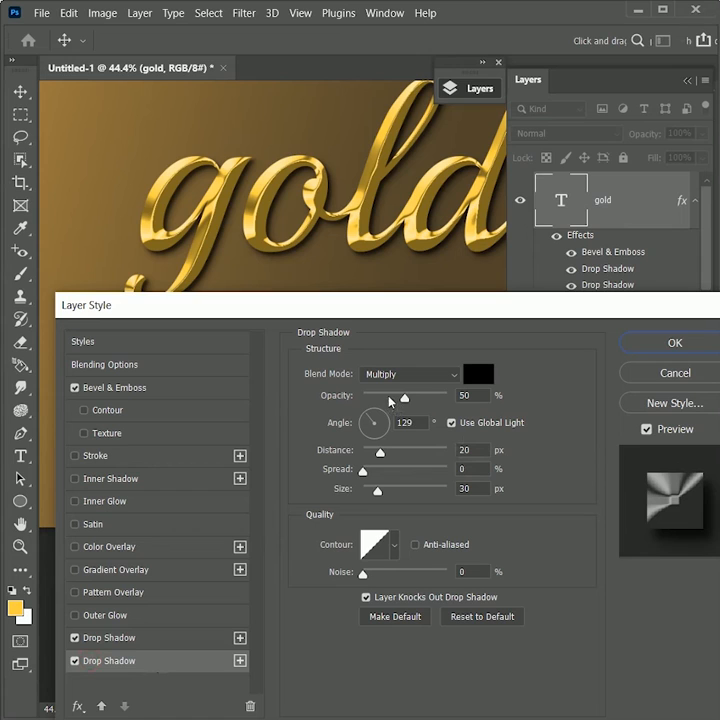
{"action": "left_click_drag", "start_coordinate": [479, 450], "coordinate": [425, 453]}
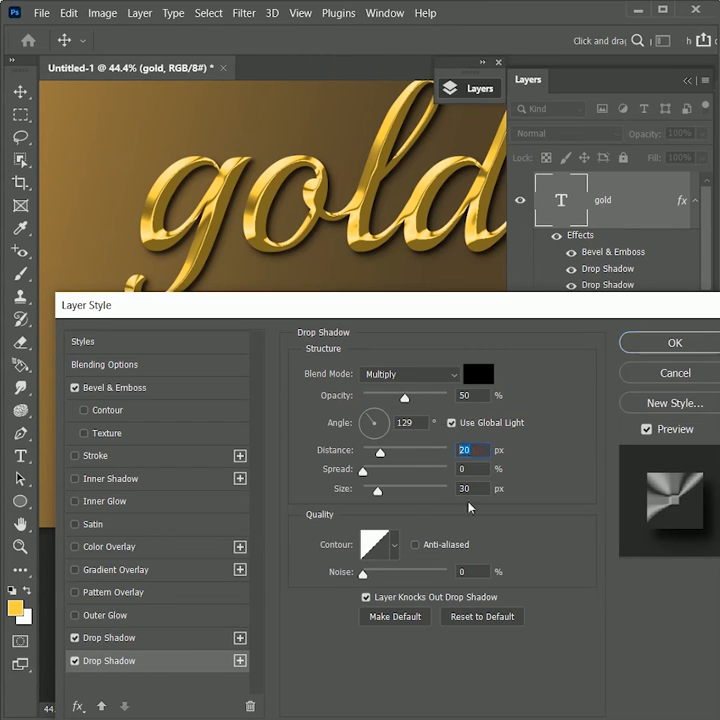
{"action": "left_click", "coordinate": [478, 492]}
{"action": "left_click", "coordinate": [138, 638]}
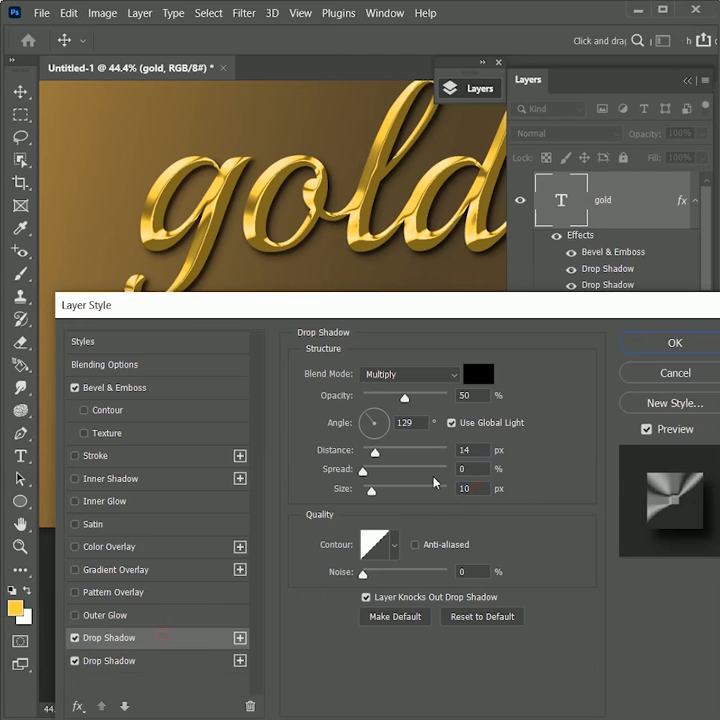
{"action": "left_click", "coordinate": [472, 489]}
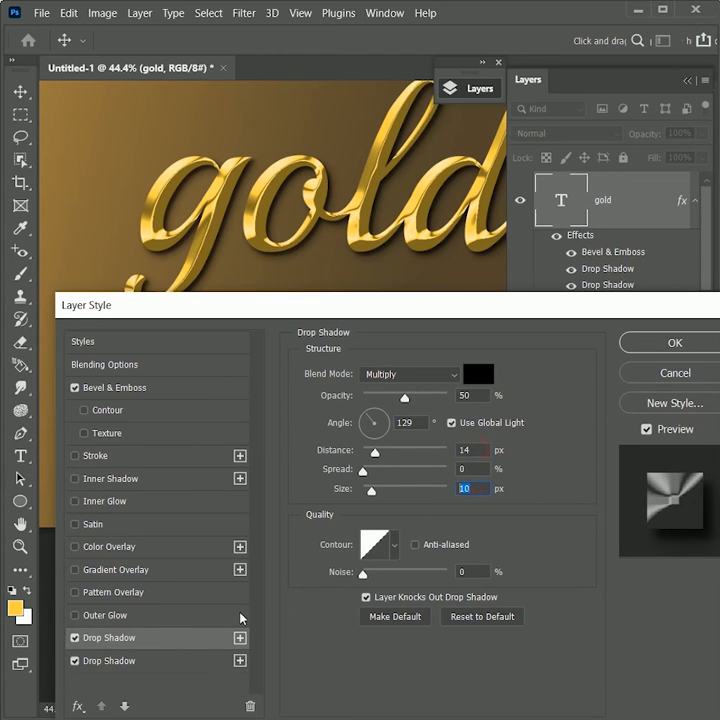
{"action": "left_click", "coordinate": [140, 661]}
{"action": "left_click", "coordinate": [478, 449]}
{"action": "left_click", "coordinate": [468, 489]}
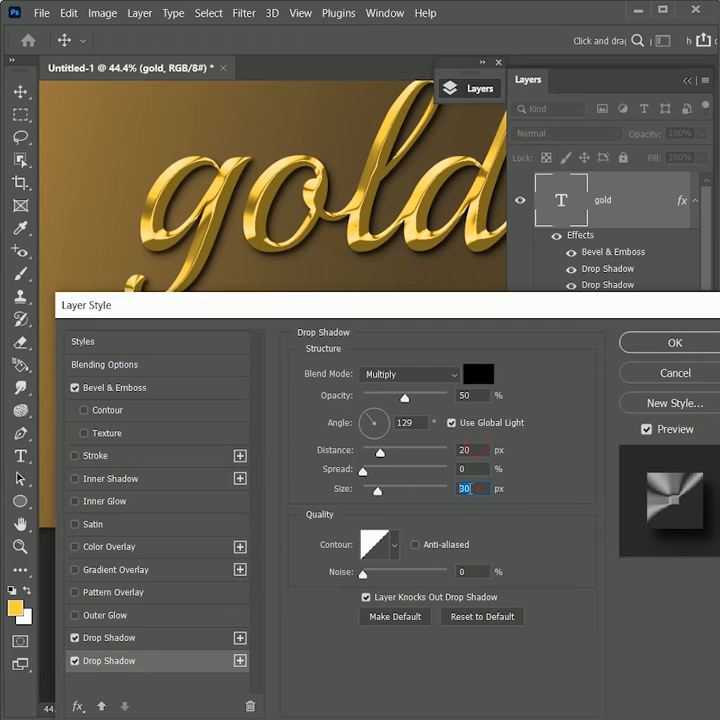
{"action": "left_click", "coordinate": [662, 345]}
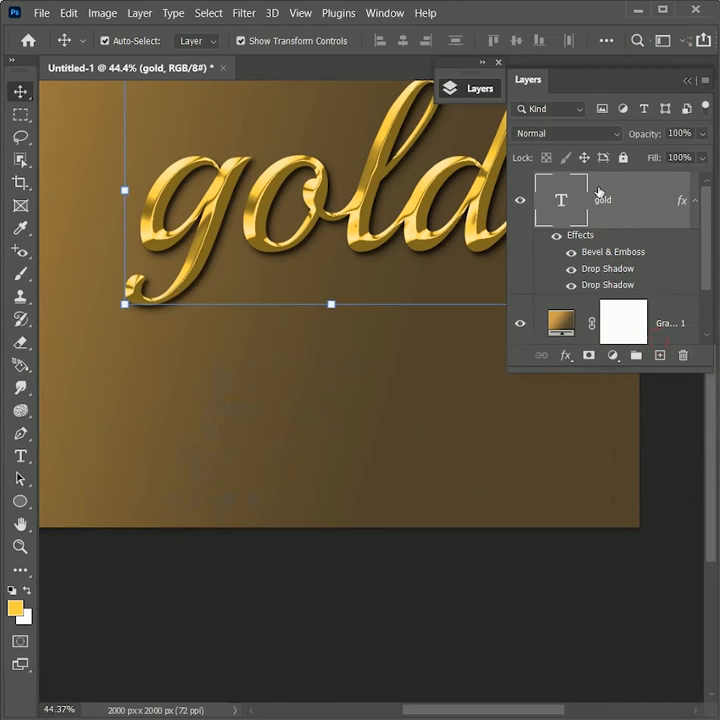
- Add the text "text effect" in a Montserrat font at 150 pt and place it below the "gold" lettering
{"action": "left_click", "coordinate": [664, 397]}
{"action": "key", "text": "ctrl+minus"}
{"action": "key", "text": "ctrl+plus"}
{"action": "left_click_drag", "start_coordinate": [382, 595], "coordinate": [386, 562]}
{"action": "key", "text": "t"}
{"action": "left_click", "coordinate": [182, 43]}
{"action": "type", "text": "monts"}
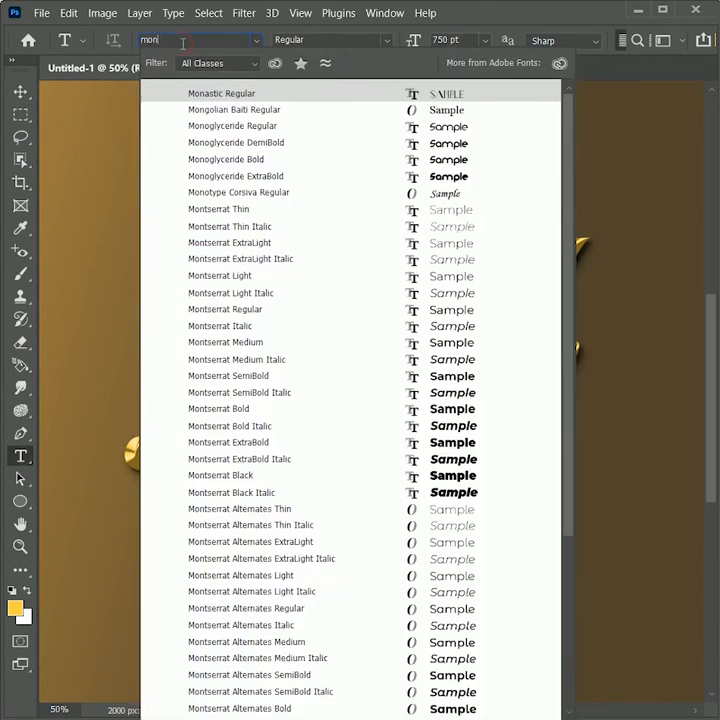
{"action": "left_click", "coordinate": [220, 160]}
{"action": "left_click", "coordinate": [412, 41]}
{"action": "type", "text": "150"}
{"action": "key", "text": "Return"}
{"action": "left_click", "coordinate": [310, 506]}
{"action": "type", "text": "text effect"}
{"action": "left_click", "coordinate": [20, 91]}
{"action": "left_click_drag", "start_coordinate": [538, 504], "coordinate": [497, 457]}
- Widen the letter spacing of the whole "text effect" line
{"action": "double_click", "coordinate": [553, 463]}
{"action": "key", "text": "ctrl+a"}
{"action": "key", "text": "alt+Right"}
{"action": "key", "text": "alt+Right"}
{"action": "key", "text": "alt+Right"}
{"action": "key", "text": "alt+Right"}
{"action": "key", "text": "alt+Right"}
{"action": "key", "text": "alt+Right"}
{"action": "key", "text": "alt+Right"}
{"action": "key", "text": "alt+Right"}
{"action": "key", "text": "alt+Right"}
{"action": "key", "text": "alt+Right"}
{"action": "key", "text": "alt+Right"}
{"action": "key", "text": "alt+Right"}
{"action": "key", "text": "alt+Right"}
{"action": "key", "text": "alt+Right"}
{"action": "key", "text": "alt+Right"}
{"action": "key", "text": "alt+Right"}
{"action": "key", "text": "ctrl+Return"}
{"action": "key", "text": "v"}
- Scale the "text effect" line down to about half its size and position it just below the "gold" lettering
{"action": "key", "text": "ctrl+t"}
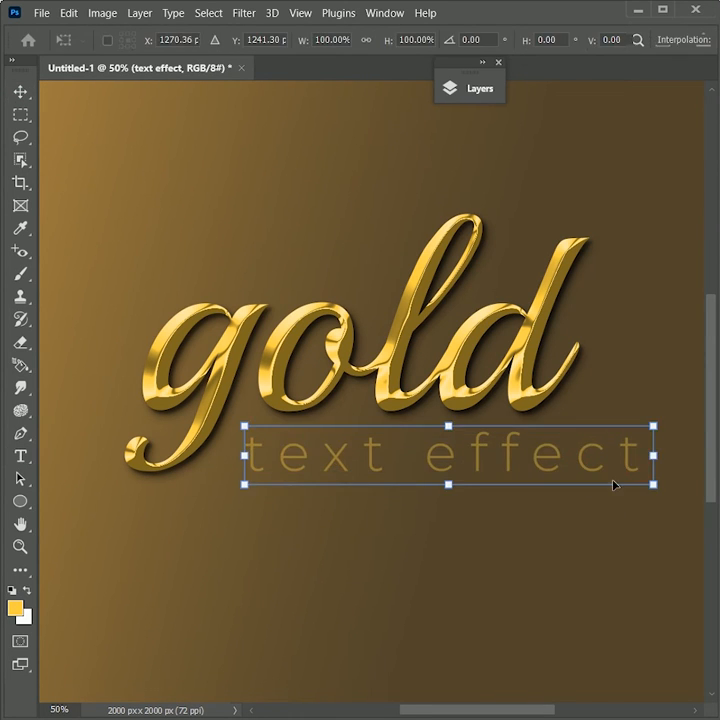
{"action": "left_click_drag", "start_coordinate": [654, 486], "coordinate": [466, 459]}
{"action": "mouse_move", "coordinate": [370, 454]}
{"action": "left_mouse_down"}
{"action": "mouse_move", "coordinate": [437, 458]}
{"action": "mouse_move", "coordinate": [366, 464]}
{"action": "left_mouse_up"}
{"action": "key", "text": "Return"}
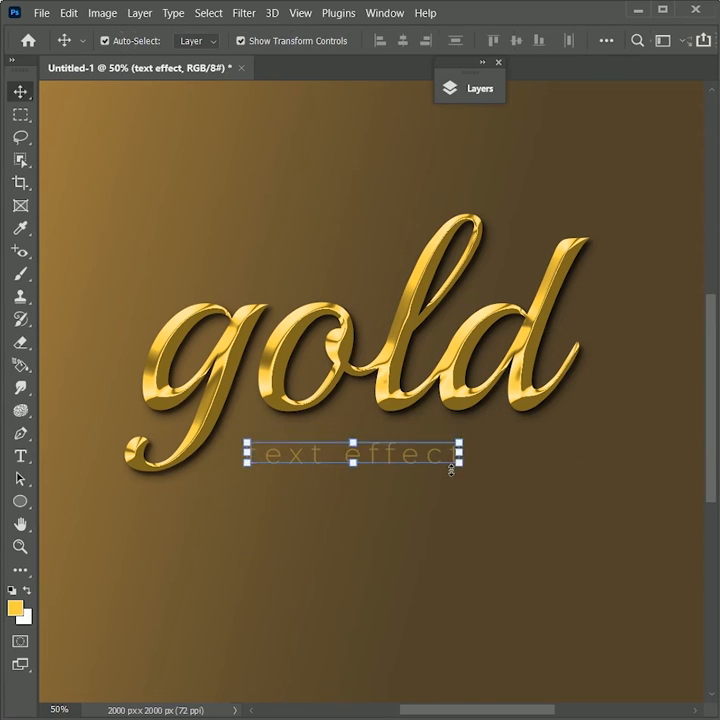
{"action": "left_click", "coordinate": [482, 604]}
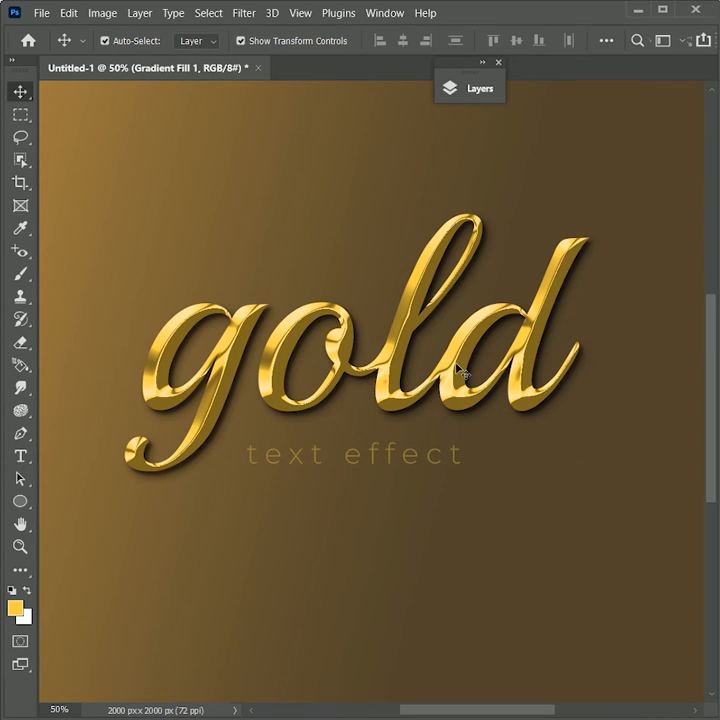
- Draw a thin yellow rectangle of about 270 × 32 px beside the end of the "text effect" line
{"action": "left_click_drag", "start_coordinate": [19, 501], "coordinate": [99, 501]}
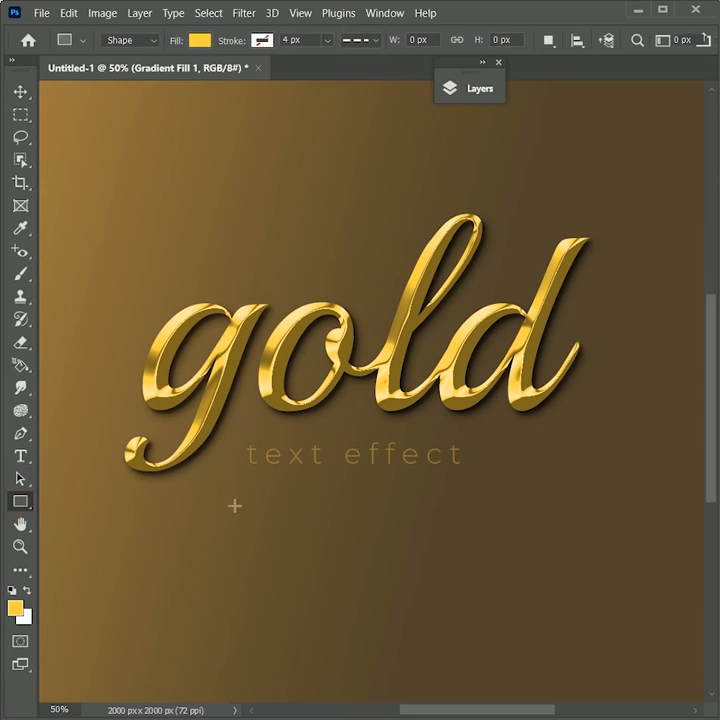
{"action": "left_click_drag", "start_coordinate": [571, 446], "coordinate": [477, 456]}
- Copy the layer style from the "gold" text layer and paste it onto the rectangle layer
{"action": "left_click", "coordinate": [481, 92]}
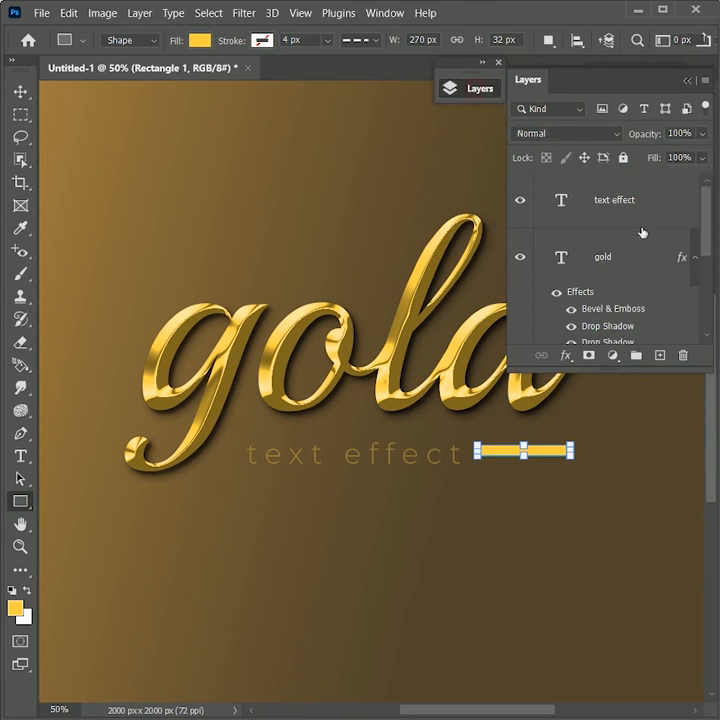
{"action": "left_click", "coordinate": [616, 266]}
{"action": "right_click", "coordinate": [600, 260]}
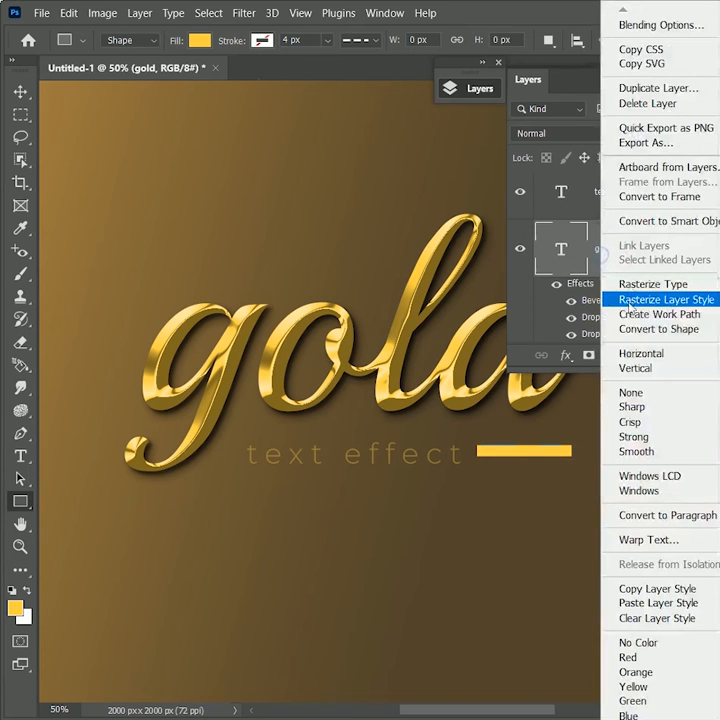
{"action": "left_click", "coordinate": [630, 589]}
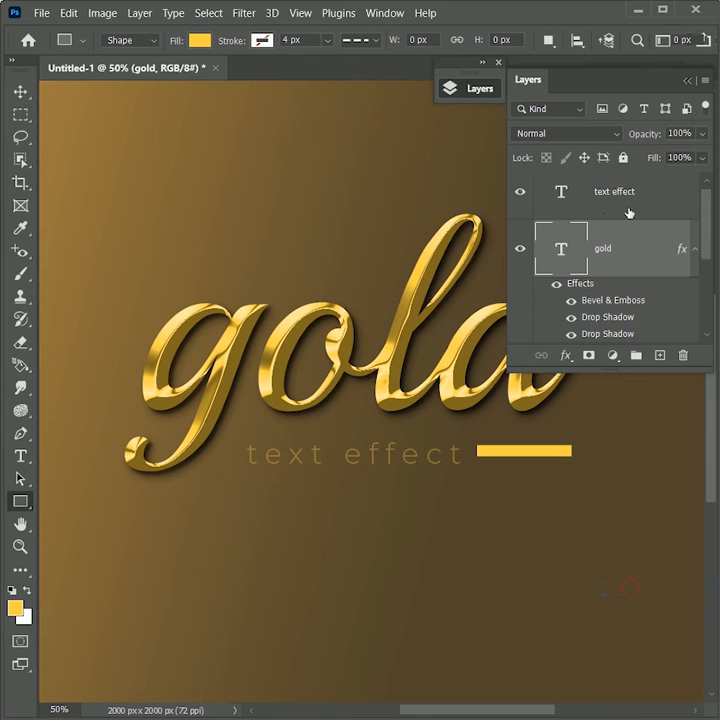
{"action": "left_click_drag", "start_coordinate": [709, 246], "coordinate": [707, 289]}
{"action": "left_click", "coordinate": [615, 270]}
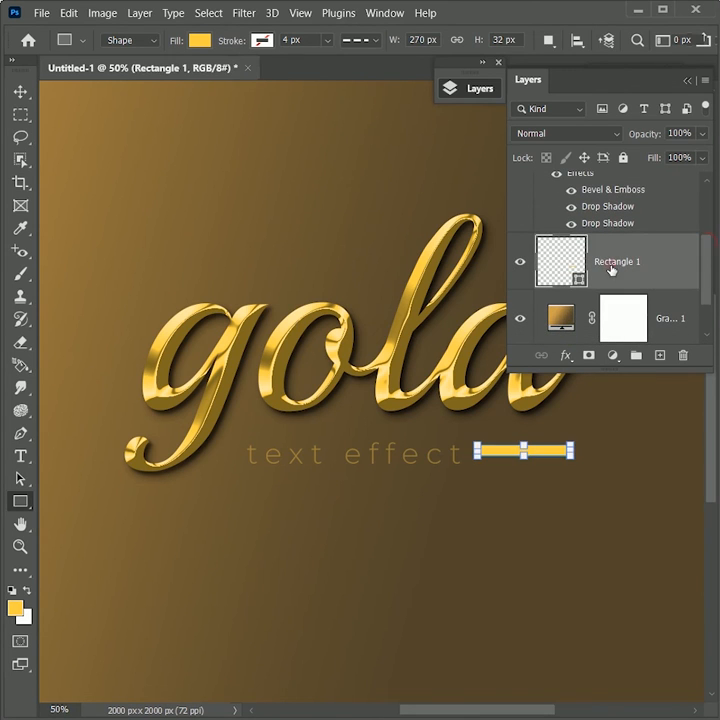
{"action": "right_click", "coordinate": [602, 268]}
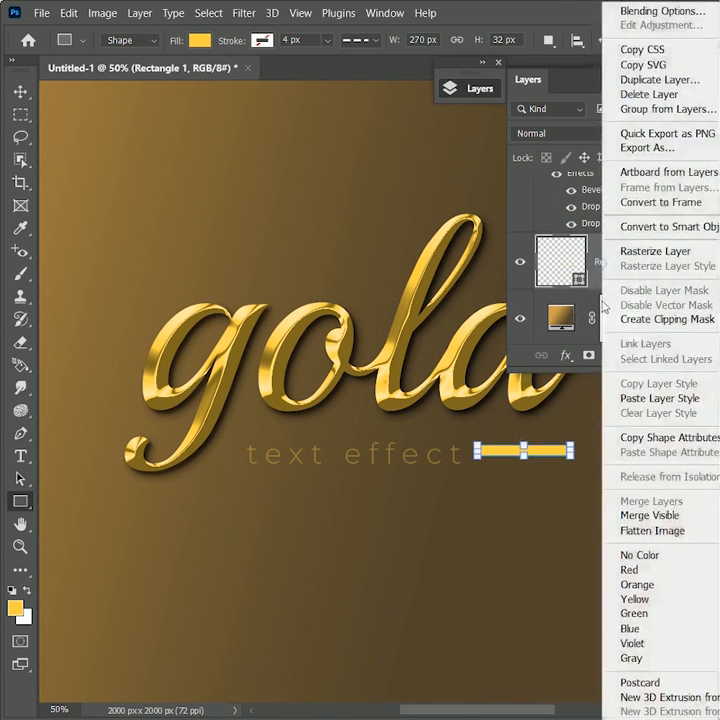
{"action": "left_click", "coordinate": [651, 404]}
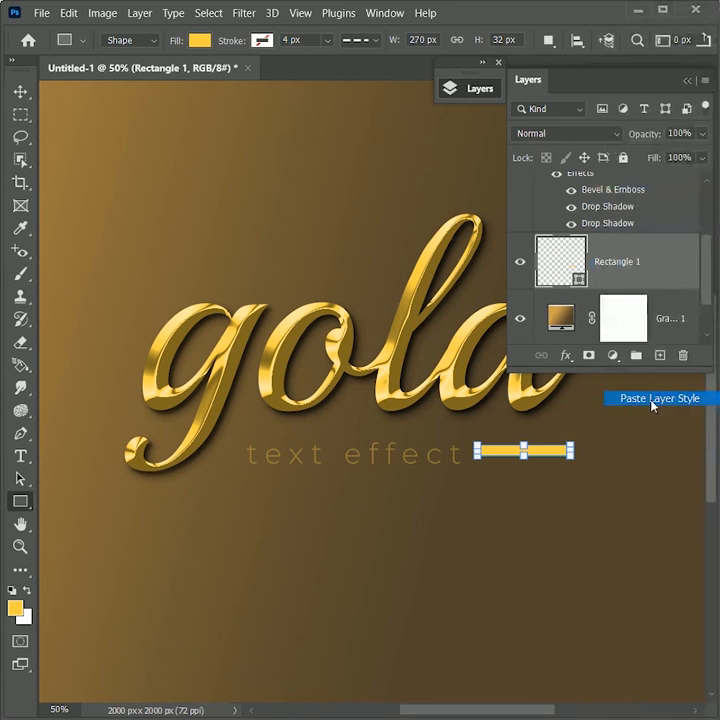
- Move the "gold" lettering slightly to the left and deselect it
{"action": "left_click", "coordinate": [20, 91]}
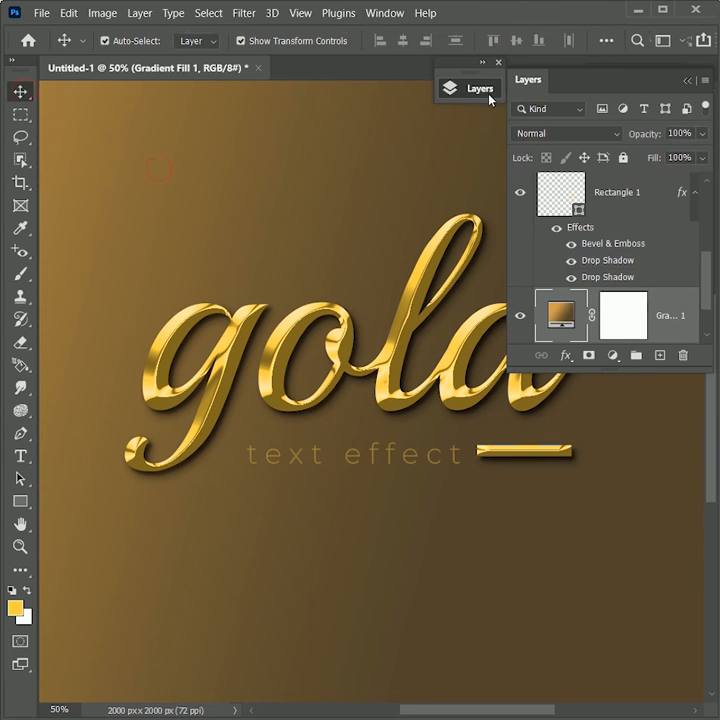
{"action": "left_click", "coordinate": [489, 96]}
{"action": "left_click_drag", "start_coordinate": [521, 458], "coordinate": [519, 456]}
{"action": "left_click", "coordinate": [542, 520]}
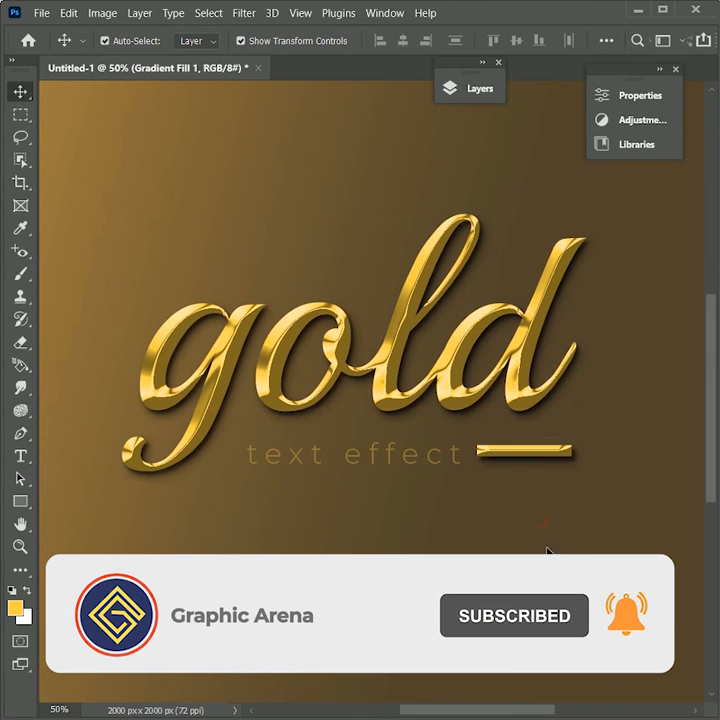
{"action": "key", "text": "z"}
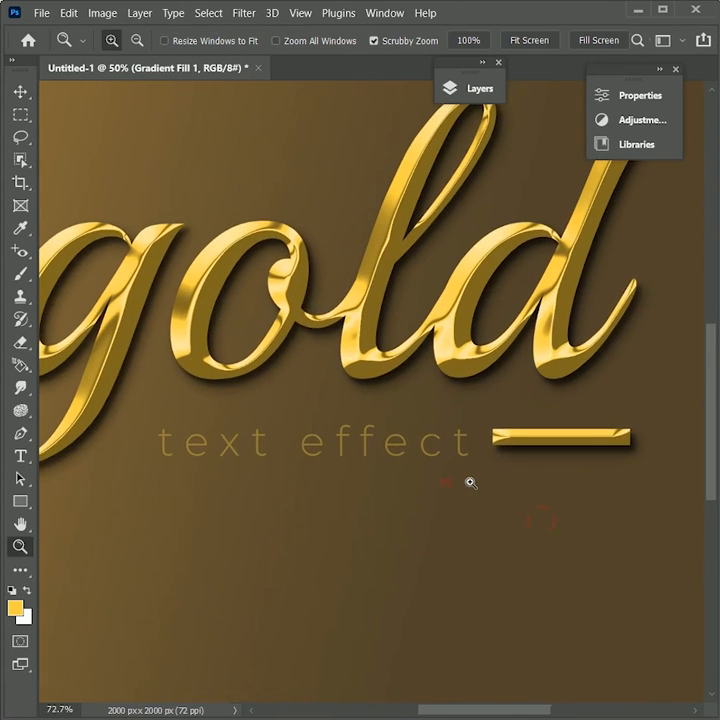